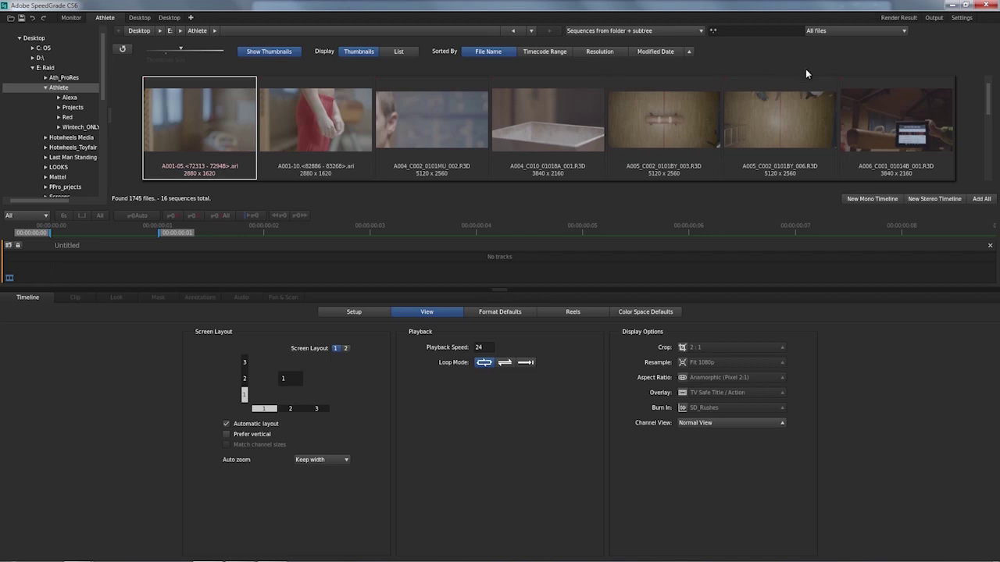
Scroll through the Athlete clips, jump back to the first one, and enlarge the thumbnails
{"action": "scroll", "coordinate": [965, 115], "scroll_direction": "down", "scroll_amount": 1}
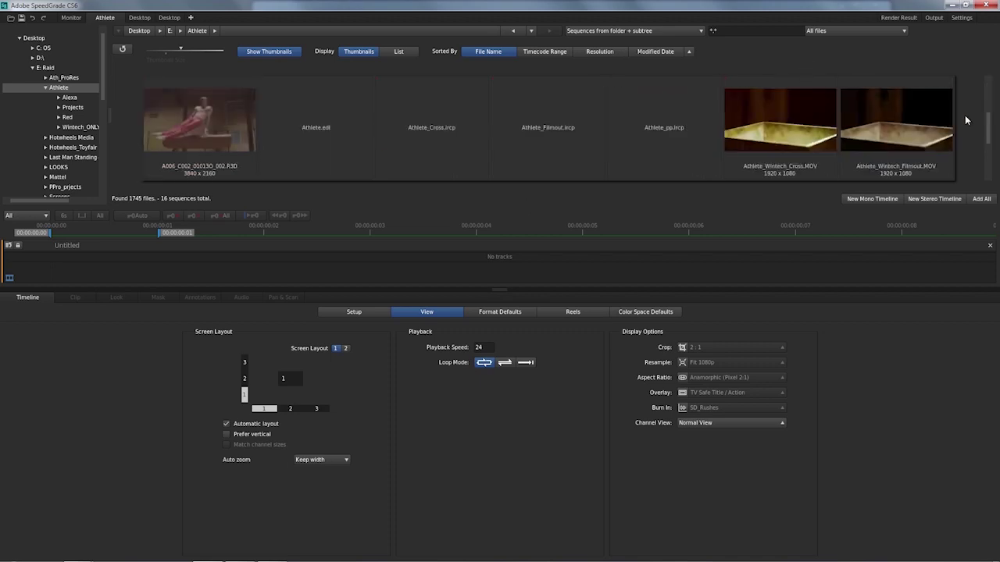
{"action": "scroll", "coordinate": [965, 118], "scroll_direction": "down", "scroll_amount": 1}
{"action": "key", "text": "Home"}
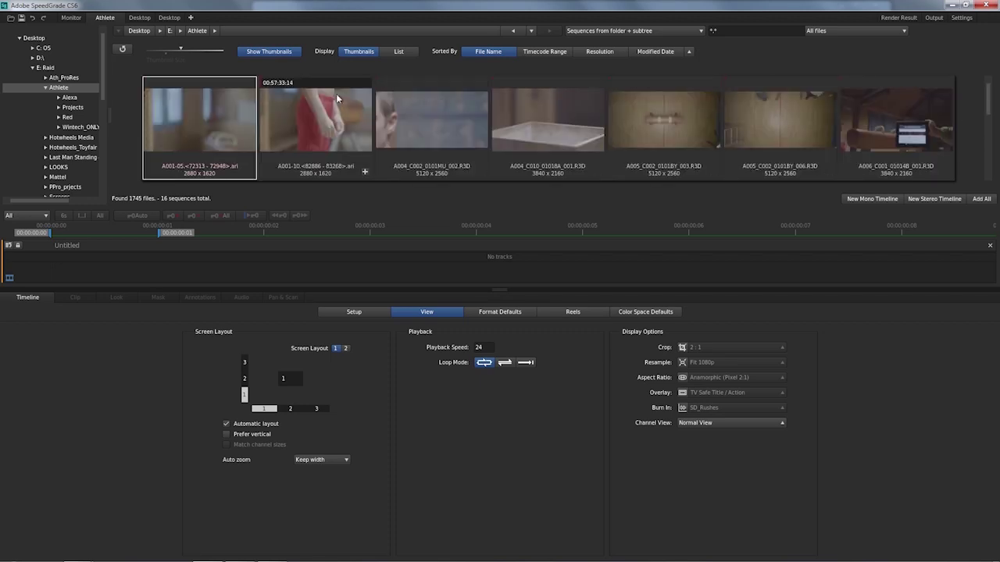
{"action": "mouse_move", "coordinate": [183, 45]}
{"action": "left_mouse_down"}
{"action": "mouse_move", "coordinate": [166, 50]}
{"action": "mouse_move", "coordinate": [183, 49]}
{"action": "left_mouse_up"}
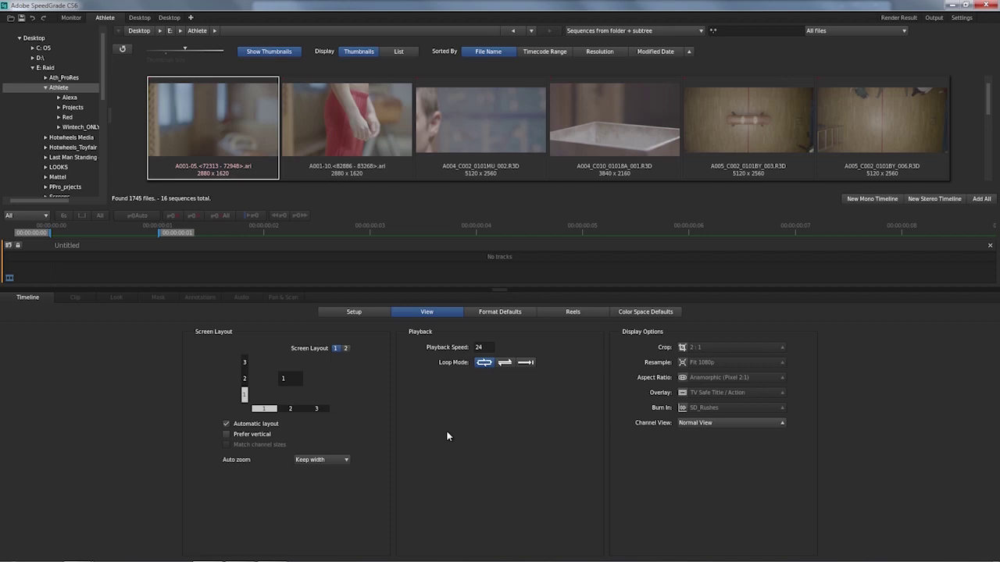
Hide the bottom settings panel and enlarge the thumbnails to five per row
{"action": "key", "text": "Tab"}
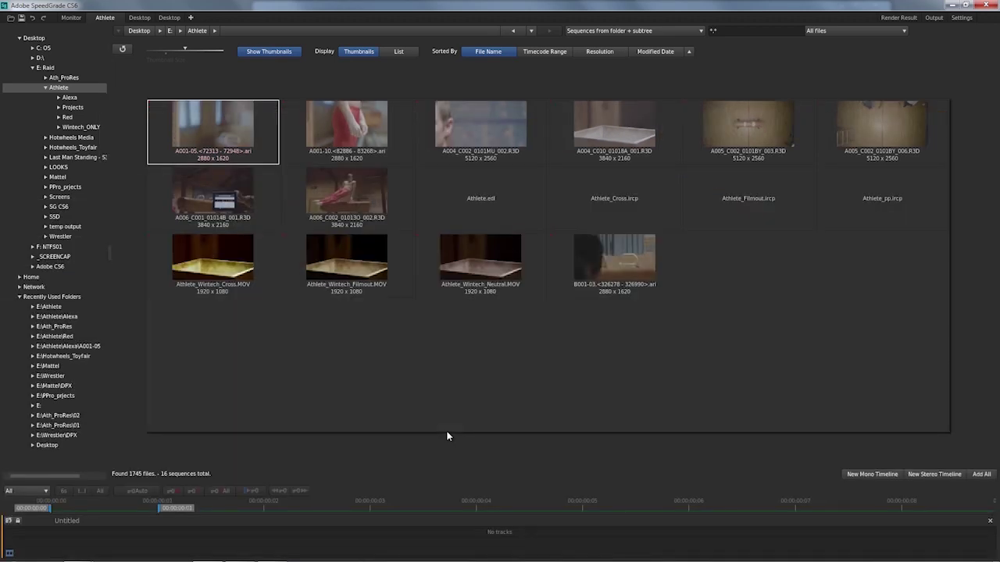
{"action": "key", "text": "Tab"}
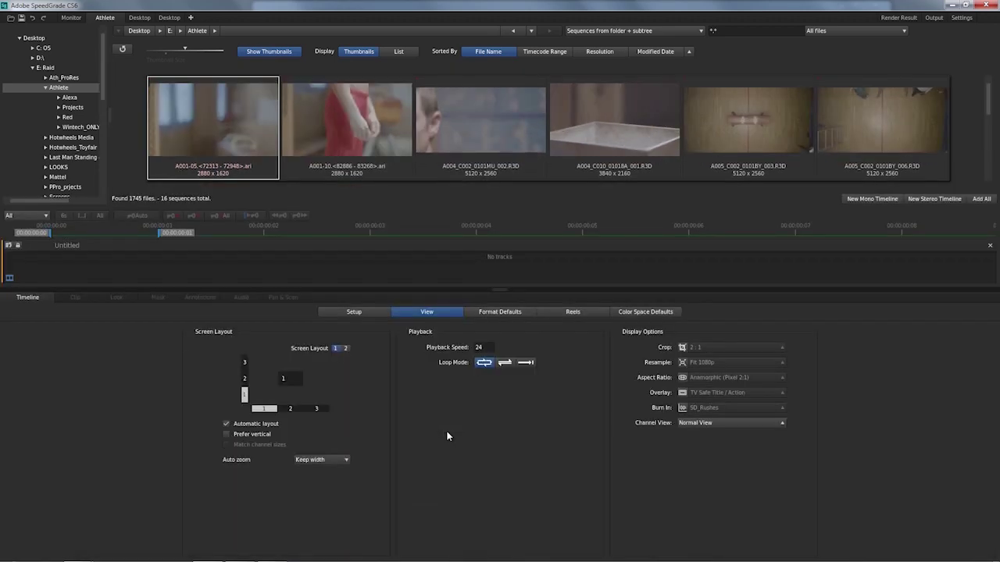
{"action": "key", "text": "Tab"}
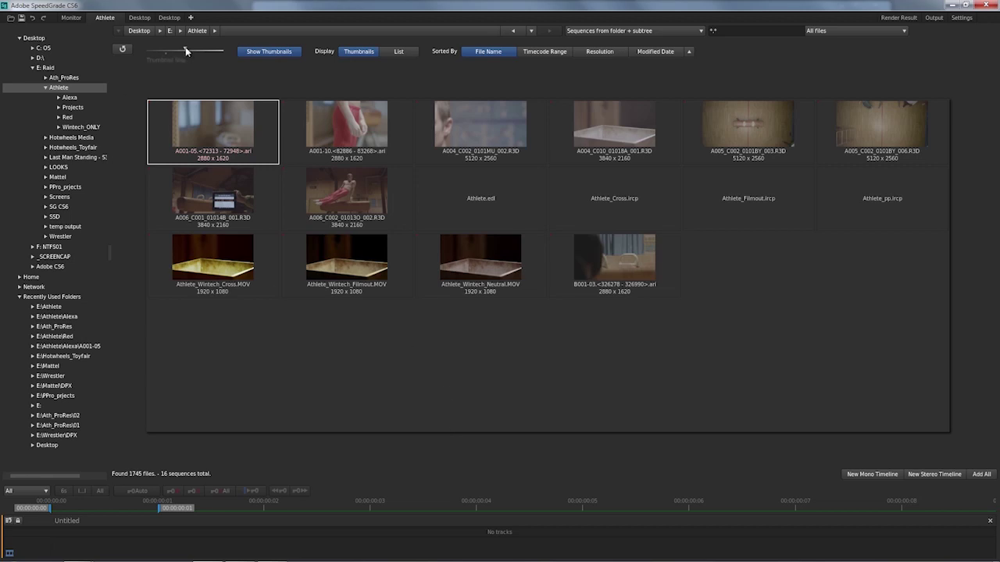
{"action": "left_click_drag", "start_coordinate": [186, 50], "coordinate": [191, 52]}
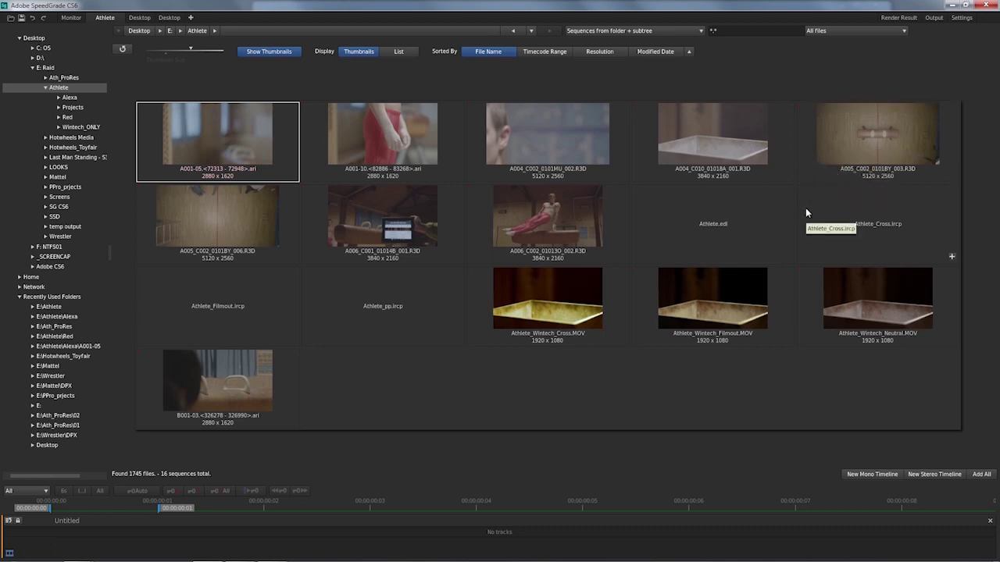
{"action": "left_click", "coordinate": [864, 33]}
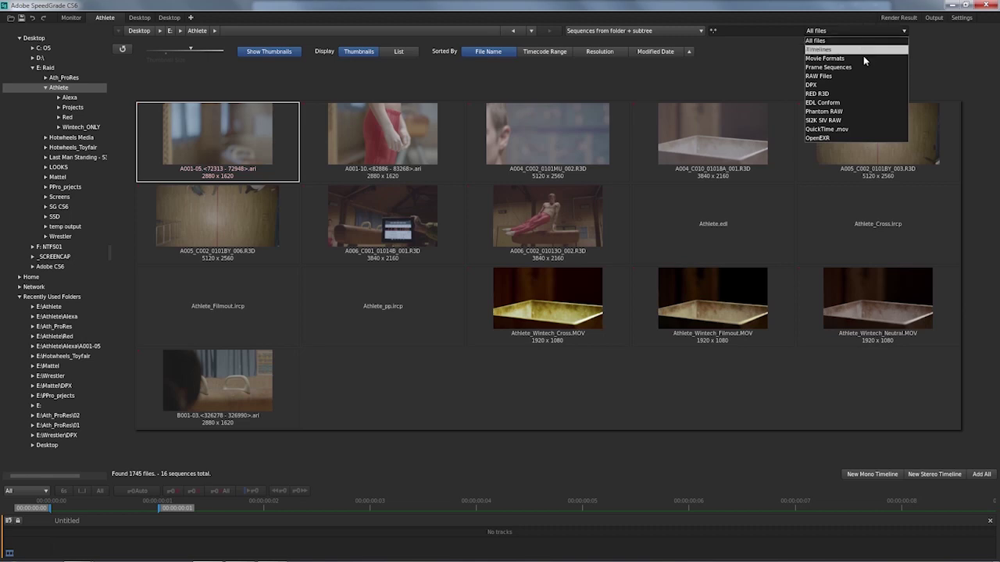
{"action": "left_click", "coordinate": [870, 77]}
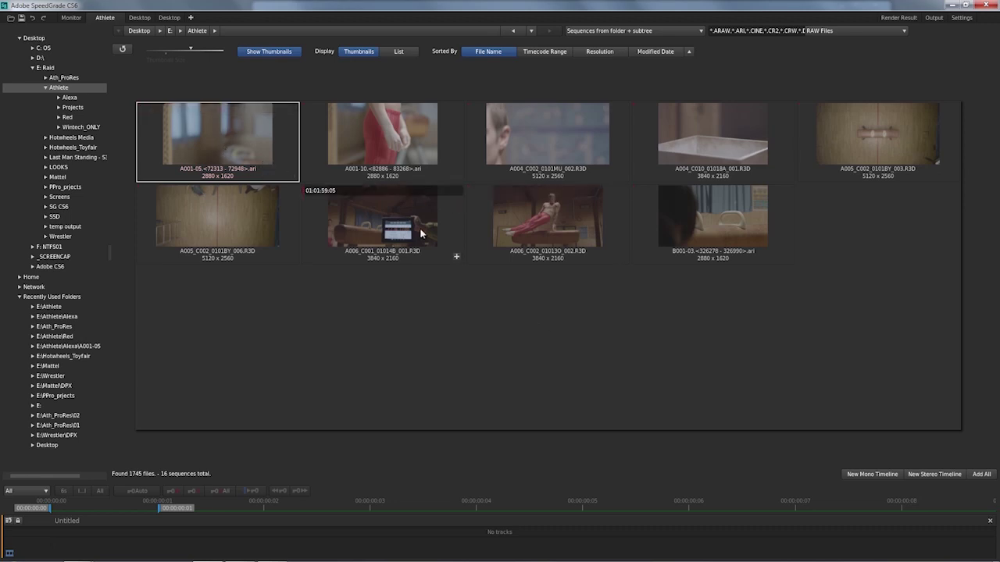
{"action": "left_click", "coordinate": [863, 29]}
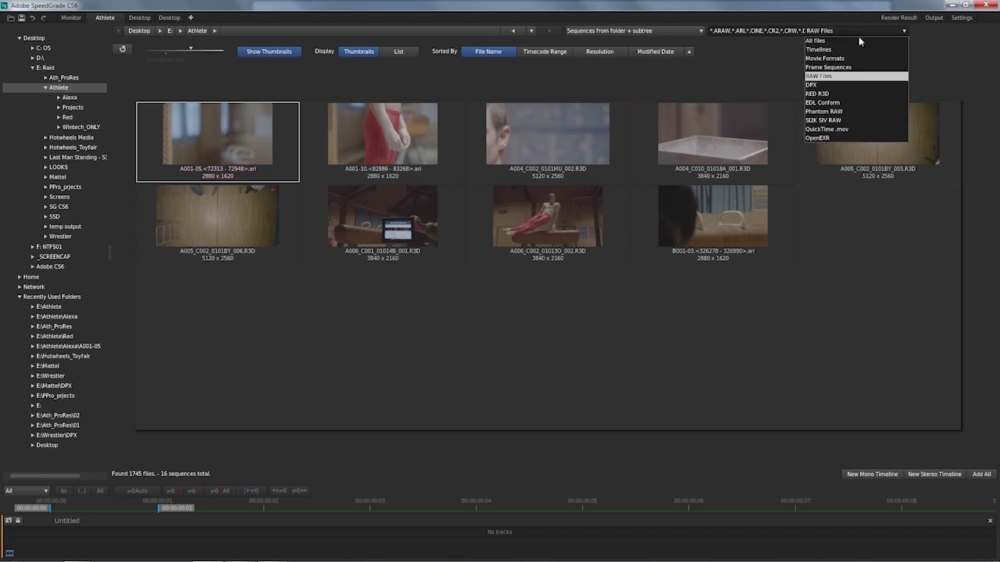
{"action": "left_click", "coordinate": [850, 94]}
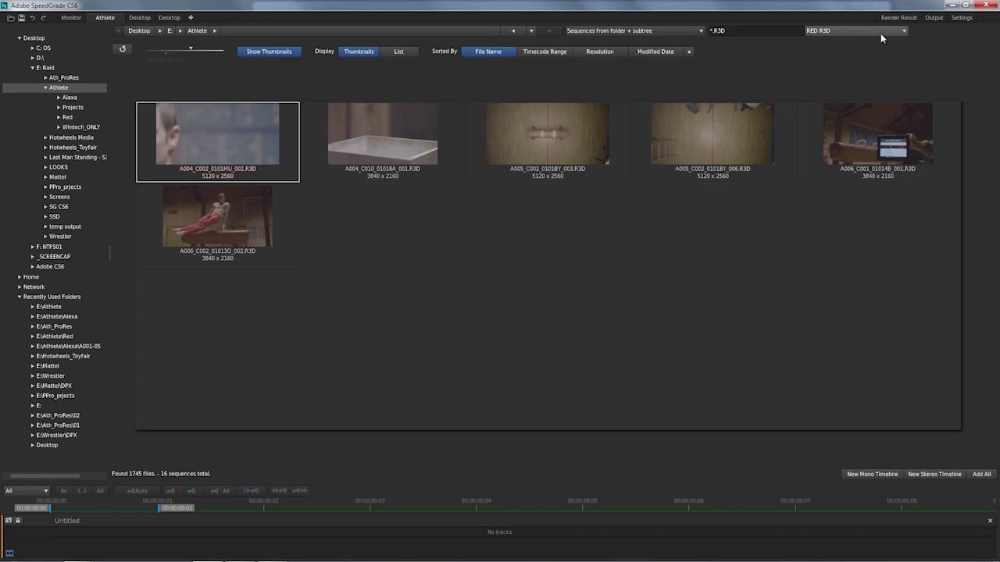
{"action": "left_click", "coordinate": [769, 29]}
{"action": "key", "text": "BackSpace"}
{"action": "key", "text": "BackSpace"}
{"action": "key", "text": "BackSpace"}
{"action": "key", "text": "BackSpace"}
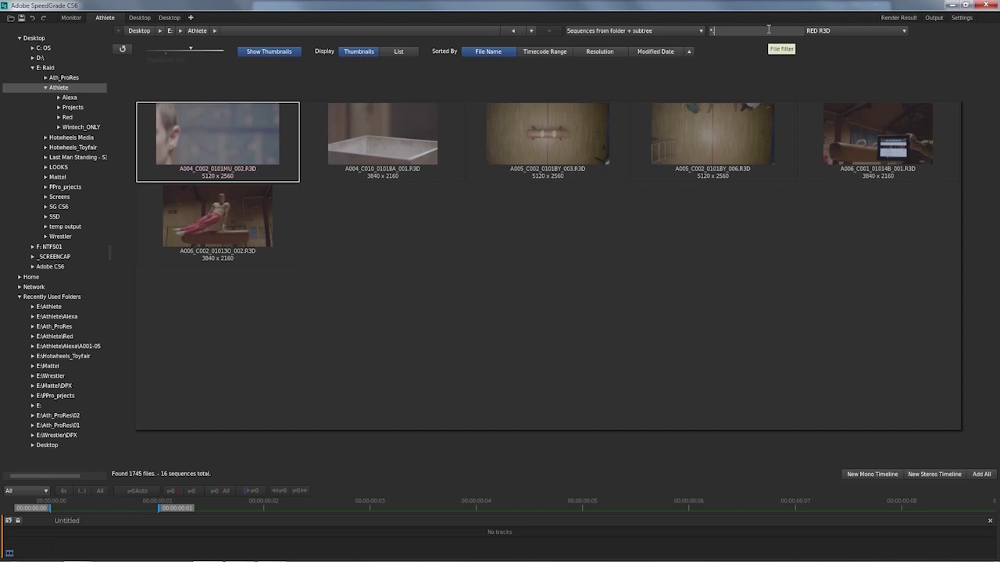
{"action": "type", "text": ".ari"}
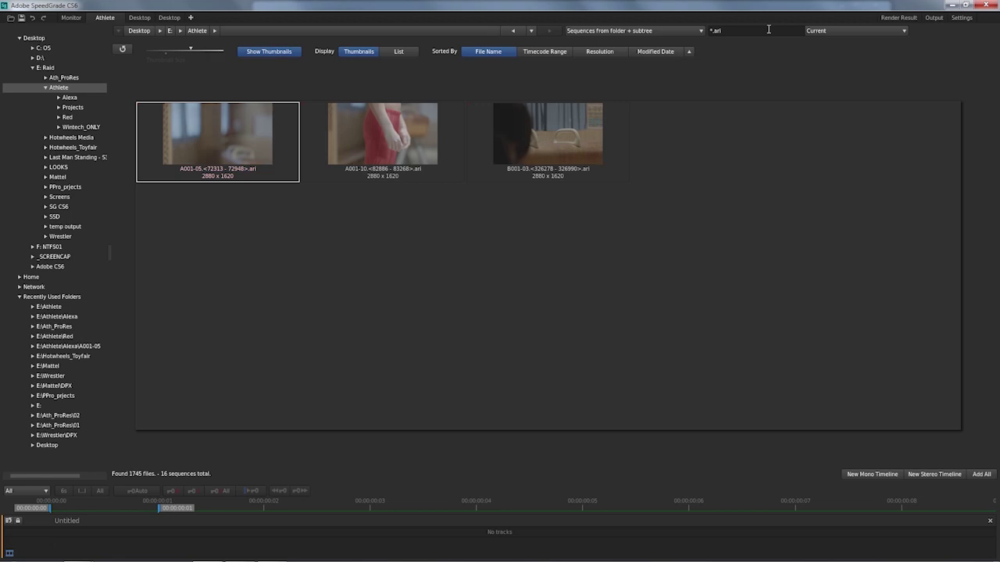
{"action": "left_click", "coordinate": [769, 29]}
{"action": "key", "text": "BackSpace"}
{"action": "key", "text": "BackSpace"}
{"action": "key", "text": "BackSpace"}
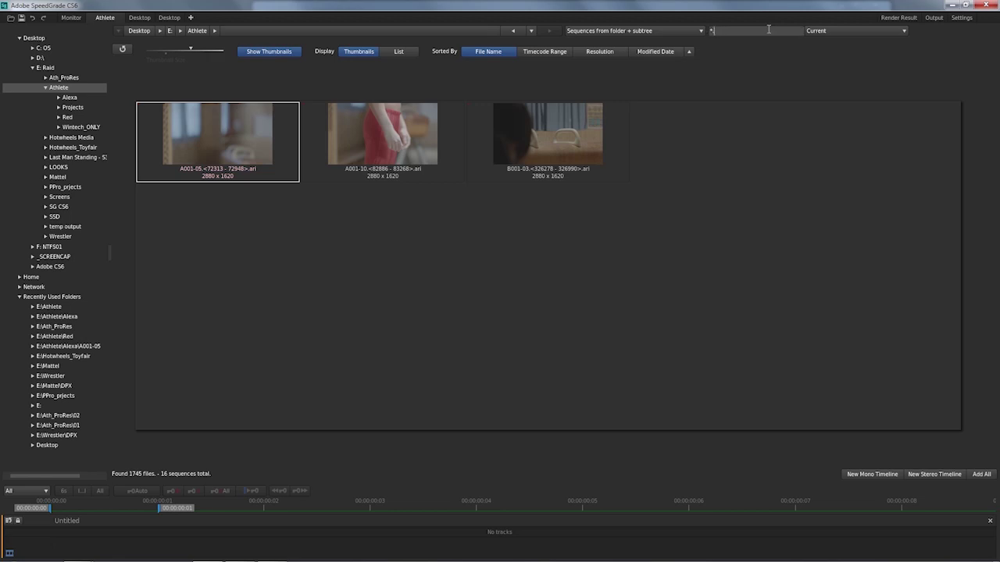
{"action": "type", "text": ".*"}
{"action": "left_click", "coordinate": [874, 30]}
{"action": "left_click", "coordinate": [815, 41]}
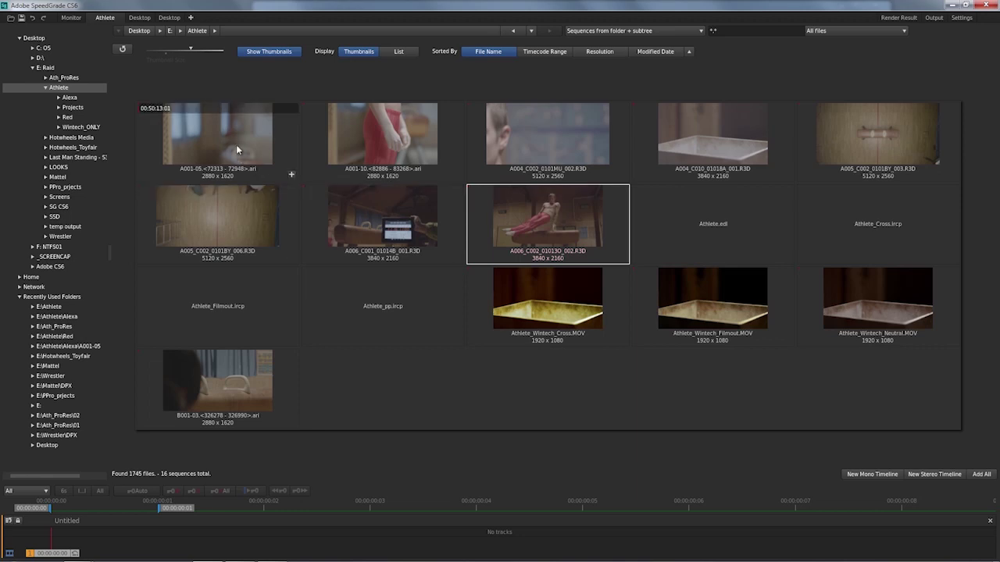
Add the A001-05 ARRI and A006_C002 R3D clips to the timeline and play them in the Monitor
{"action": "double_click", "coordinate": [232, 141]}
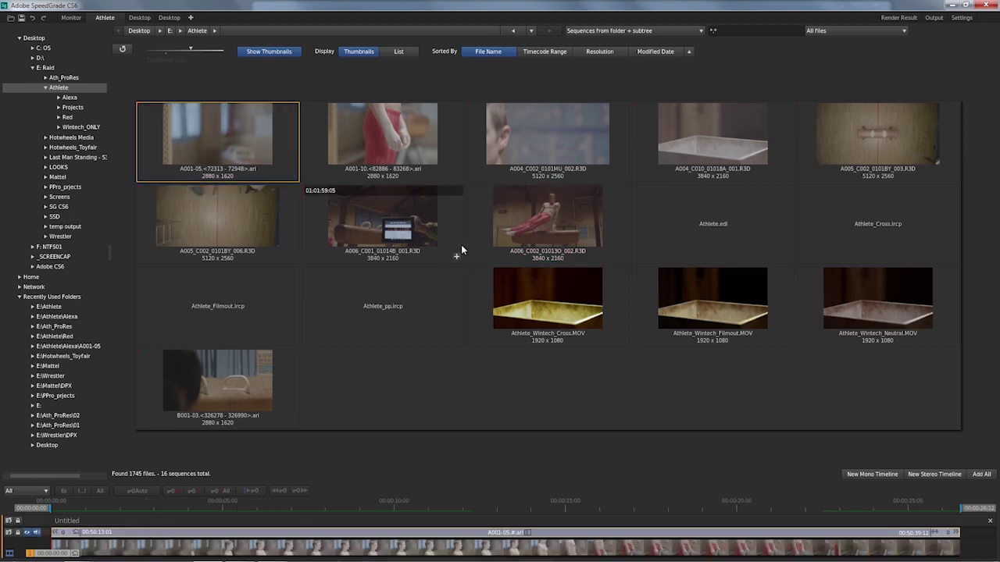
{"action": "double_click", "coordinate": [549, 223]}
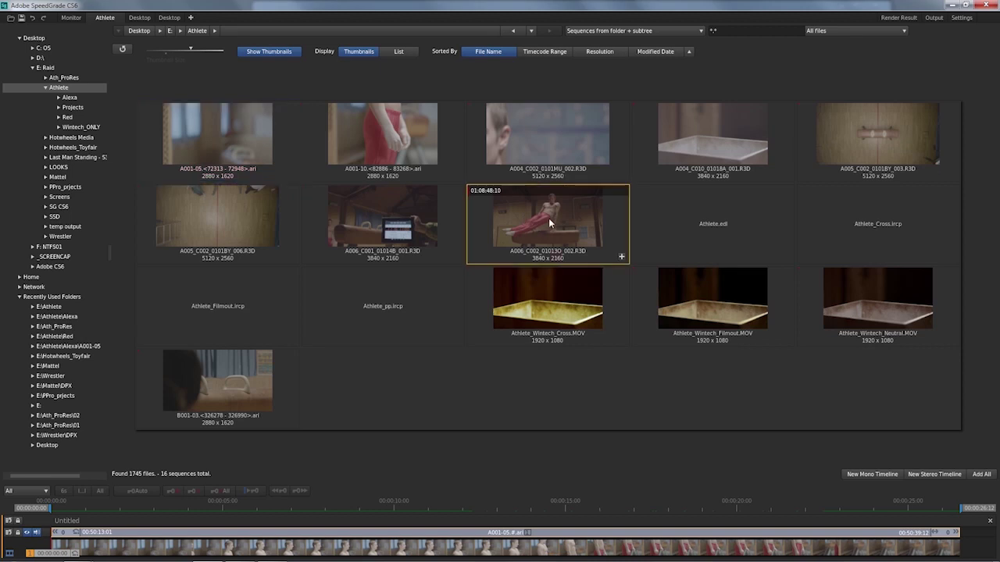
{"action": "key", "text": "space"}
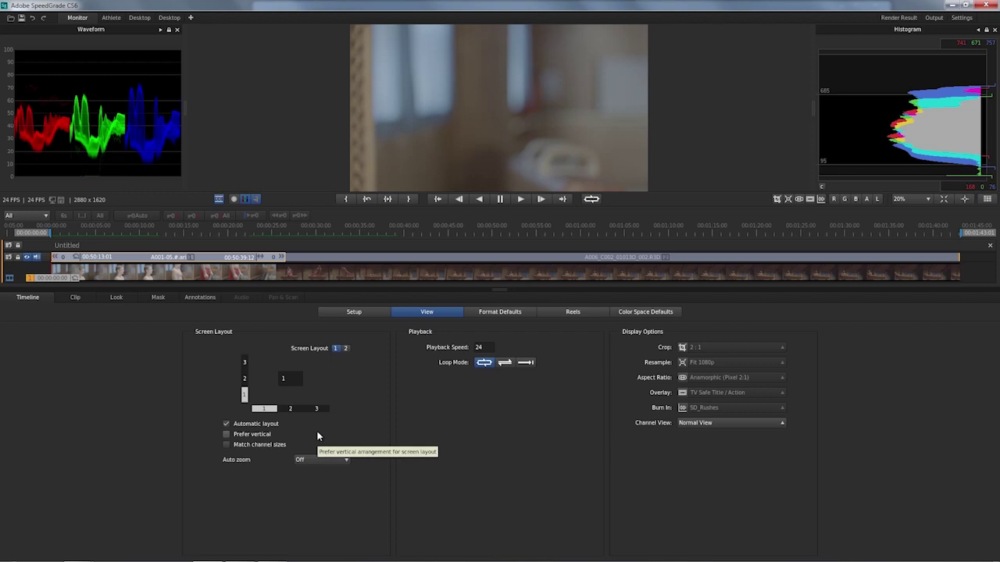
Change the viewer's Auto zoom setting to Keep width
{"action": "left_click", "coordinate": [323, 457]}
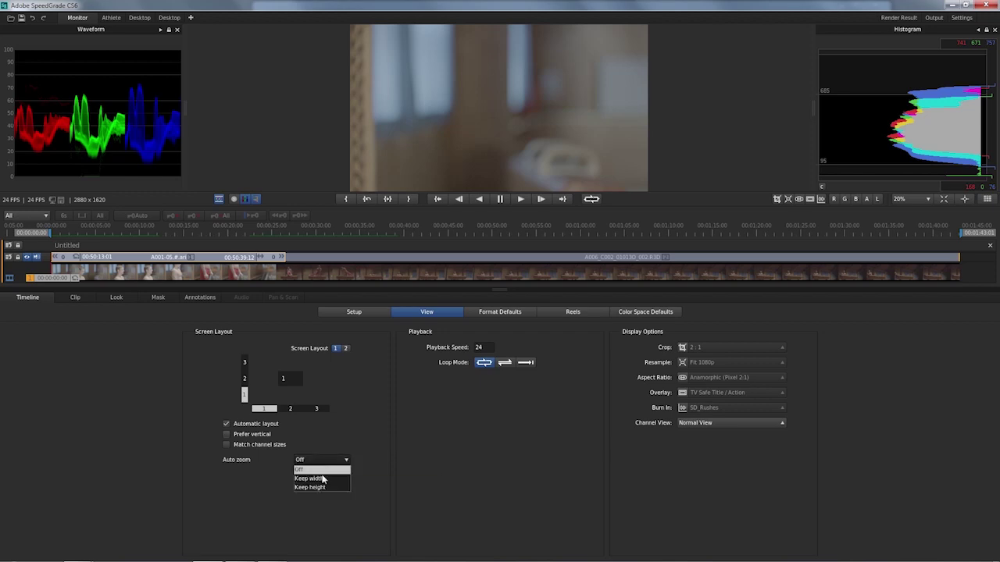
{"action": "left_click", "coordinate": [324, 479]}
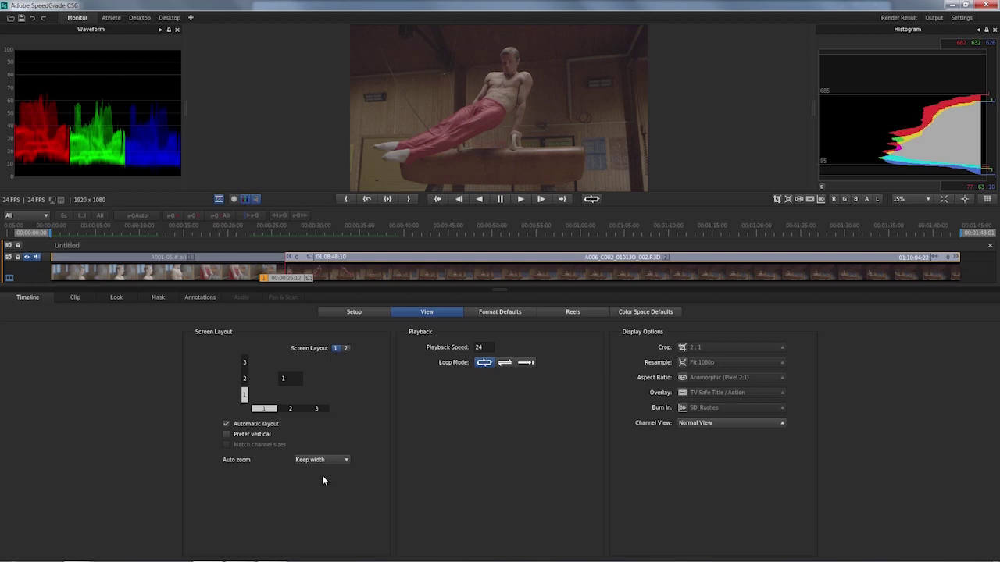
Change the Output framing resolution from 720p to 1080p
{"action": "key", "text": "ctrl+6"}
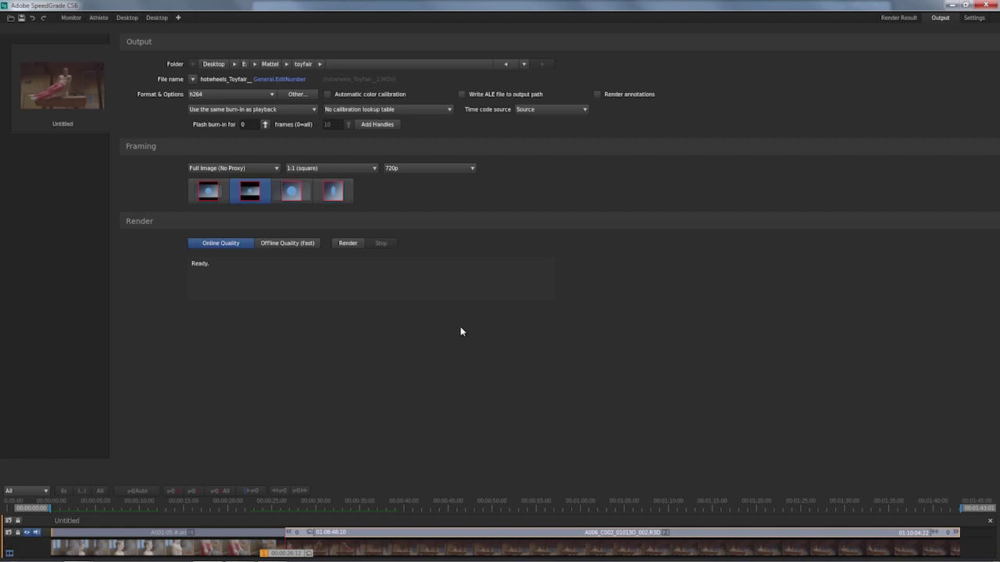
{"action": "left_click", "coordinate": [452, 169]}
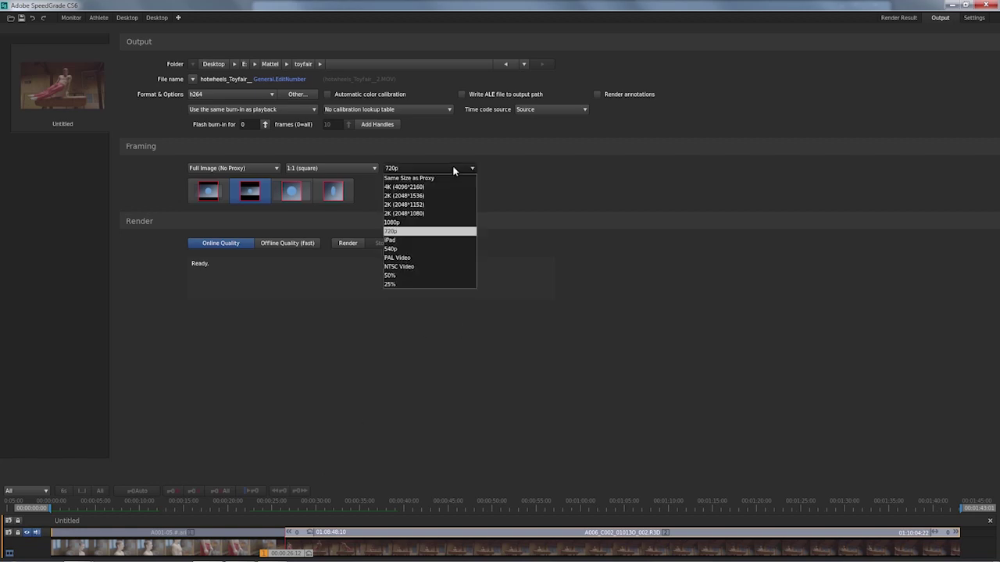
{"action": "left_click", "coordinate": [455, 223]}
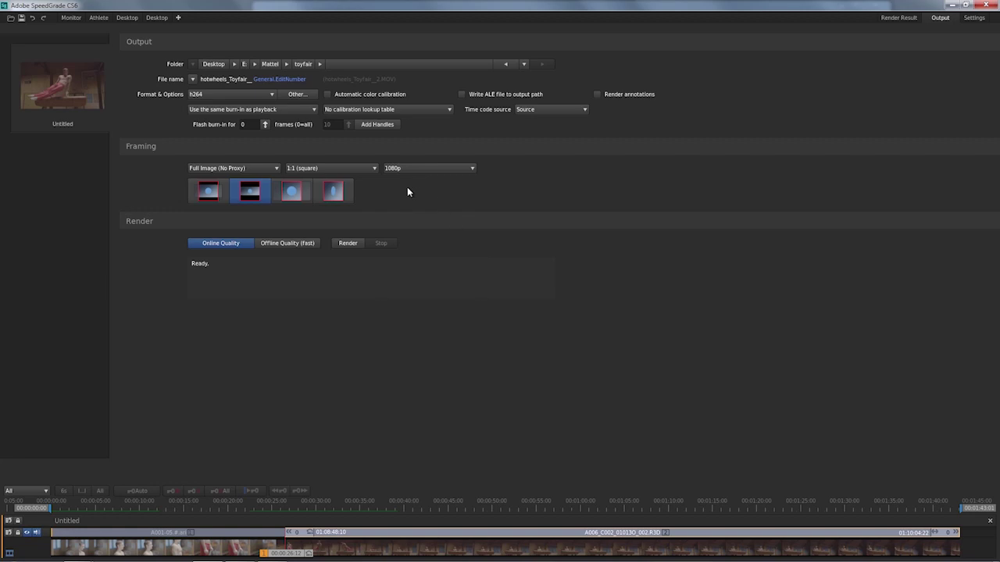
{"action": "left_click", "coordinate": [426, 168]}
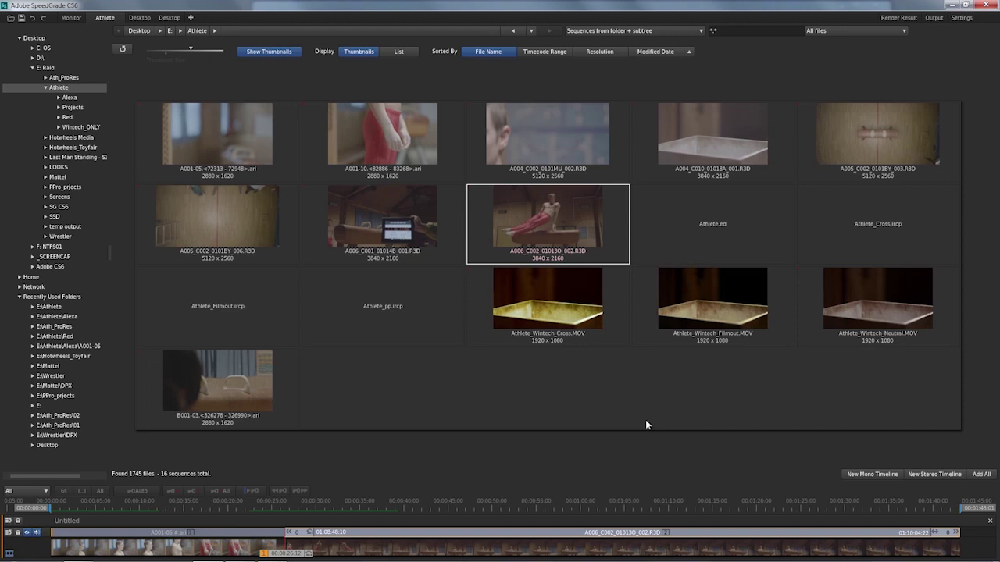
Delete the current timeline from the Monitor view
{"action": "key", "text": "Tab"}
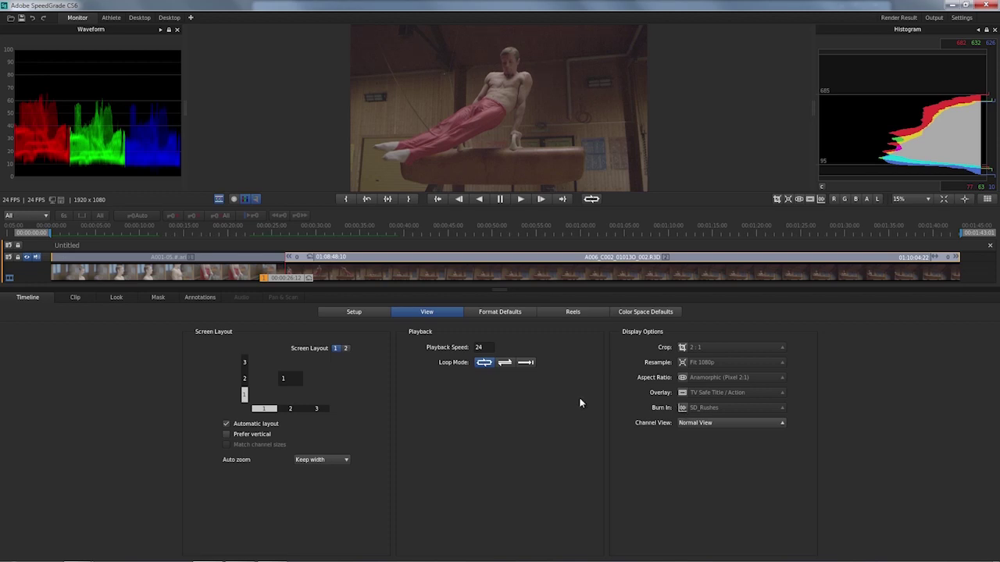
{"action": "left_click", "coordinate": [990, 246]}
{"action": "key", "text": "Return"}
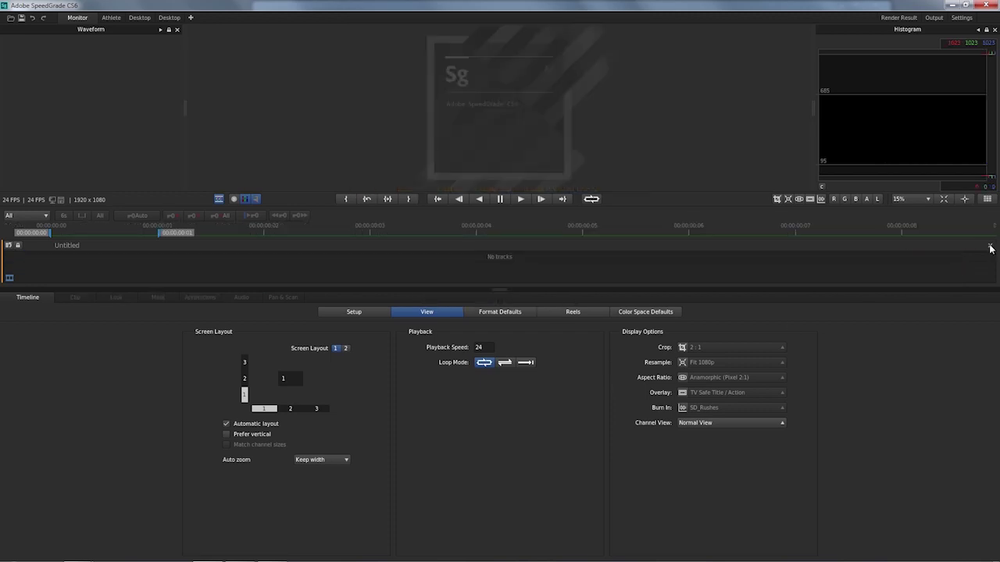
Add the A008_C002 clip from the Ath_ProRes folder to a new timeline
{"action": "key", "text": "ctrl+Tab"}
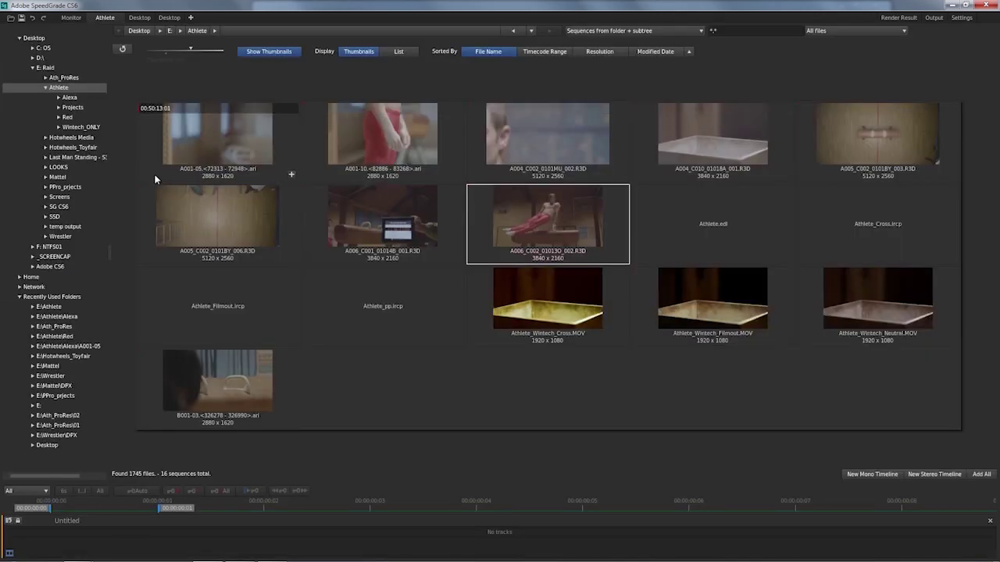
{"action": "left_click", "coordinate": [77, 78]}
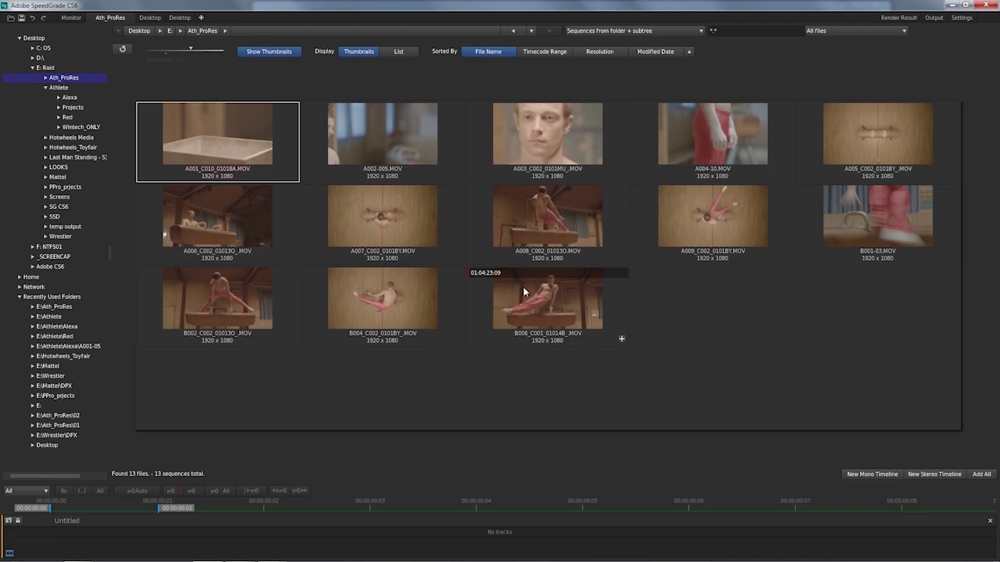
{"action": "double_click", "coordinate": [545, 231]}
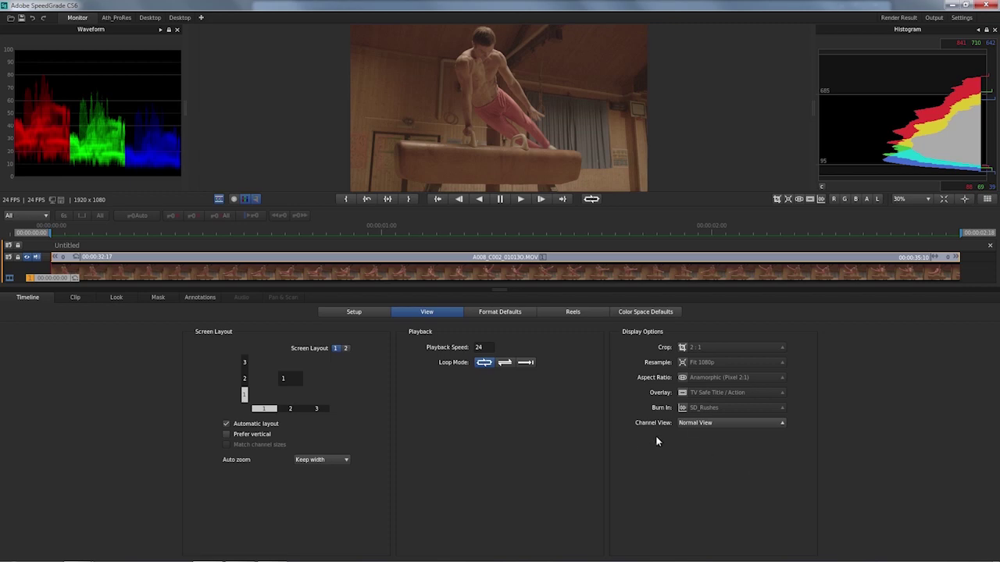
Switch the Channel View to HSV (composite)
{"action": "left_click", "coordinate": [704, 423]}
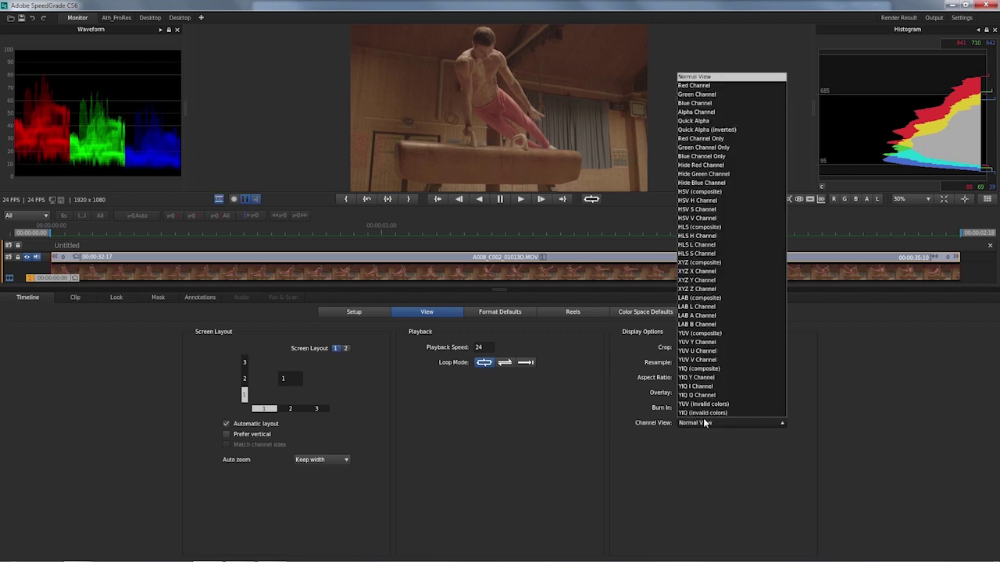
{"action": "left_click", "coordinate": [703, 422]}
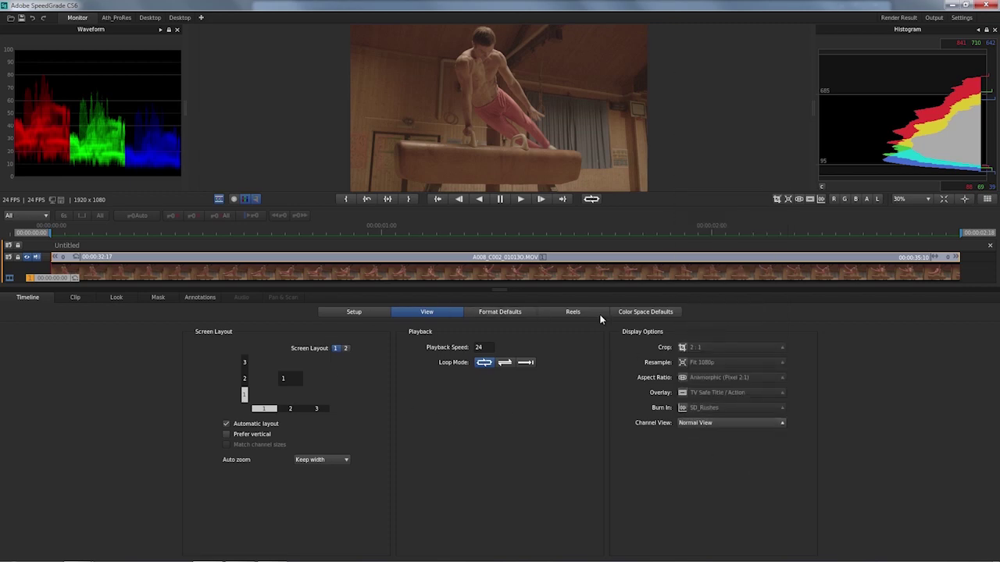
{"action": "left_click", "coordinate": [707, 422]}
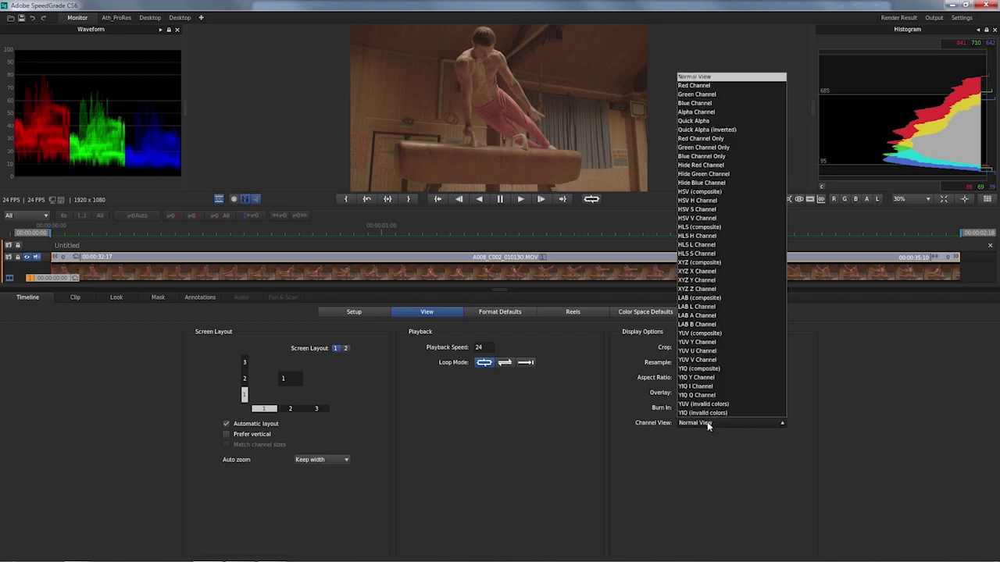
{"action": "left_click", "coordinate": [774, 192]}
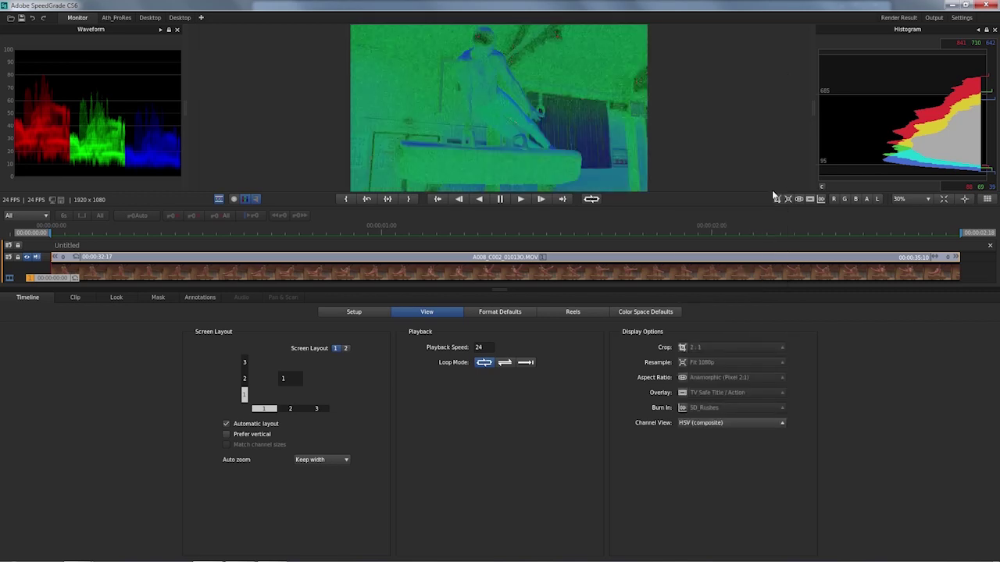
Make the HSV channel image fill the whole display
{"action": "key", "text": "ctrl+f"}
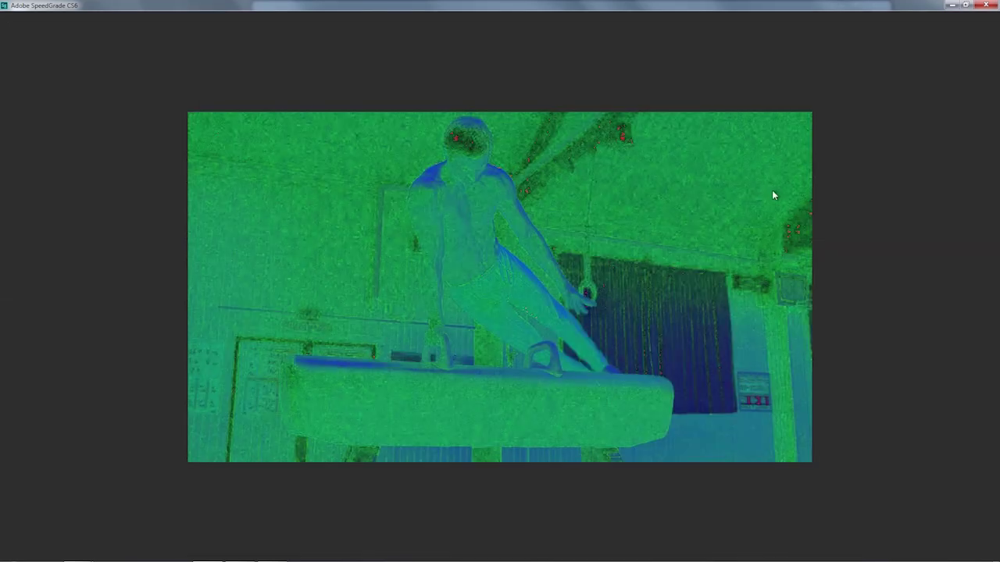
{"action": "key", "text": "f"}
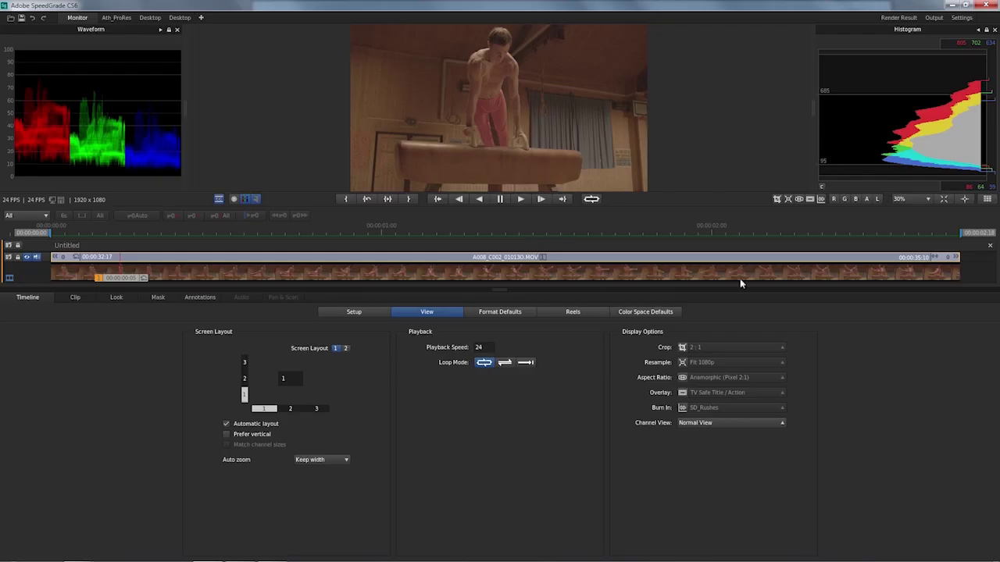
Delete the existing A008 timeline, confirming the removal
{"action": "left_click", "coordinate": [990, 246]}
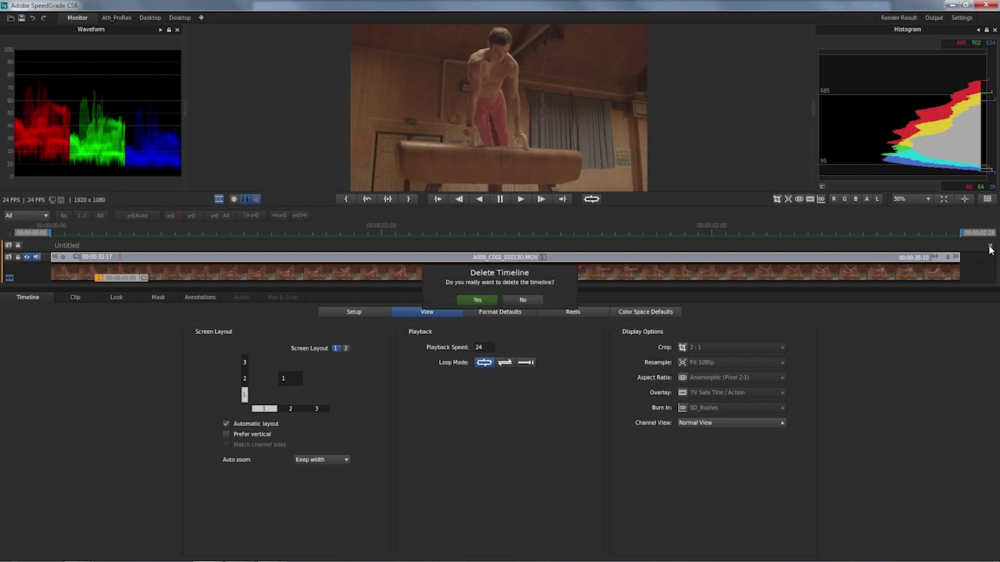
{"action": "key", "text": "Return"}
{"action": "left_click", "coordinate": [781, 197]}
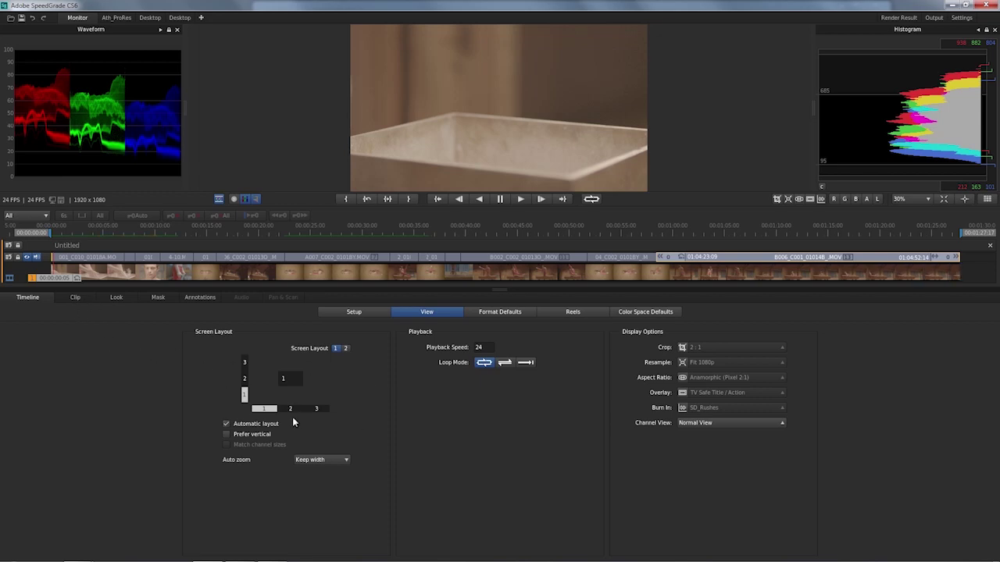
Choose CineSpace2383sRGB6bit.lut as the Calibration in the timeline Setup
{"action": "left_click", "coordinate": [358, 314]}
{"action": "left_click", "coordinate": [335, 393]}
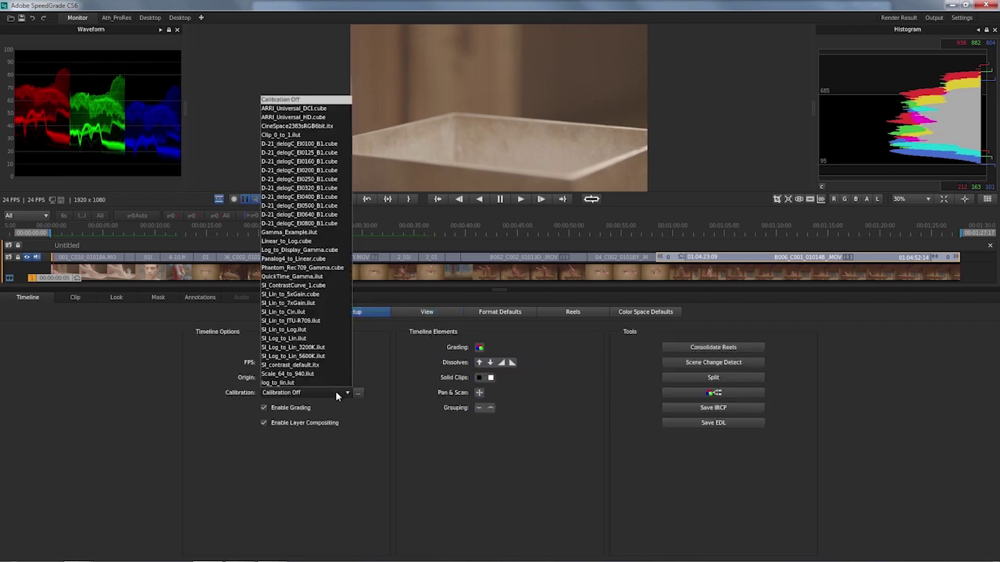
{"action": "left_click", "coordinate": [330, 126]}
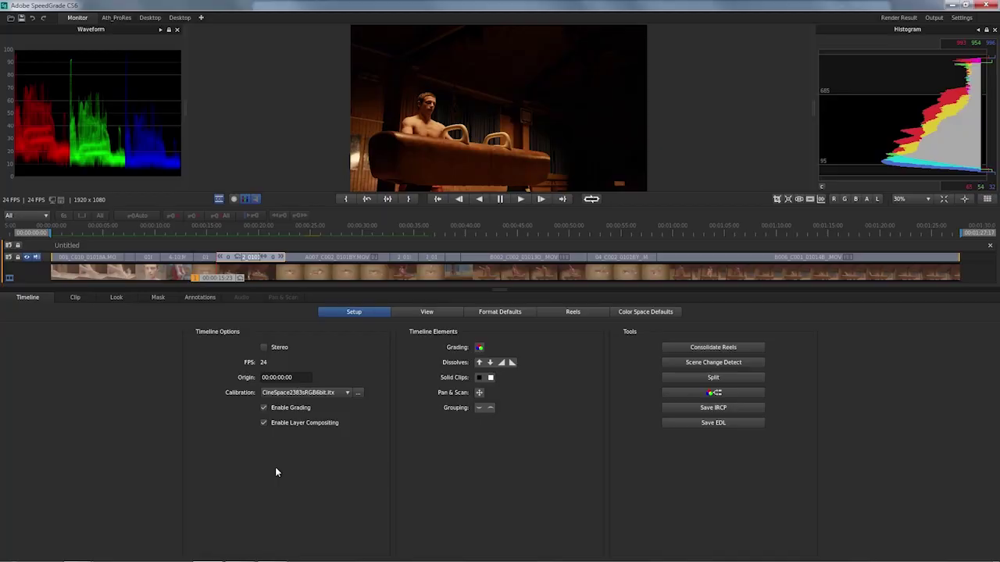
On the next shot, compare the red, green and blue channels, then show luminance only
{"action": "key", "text": "Down"}
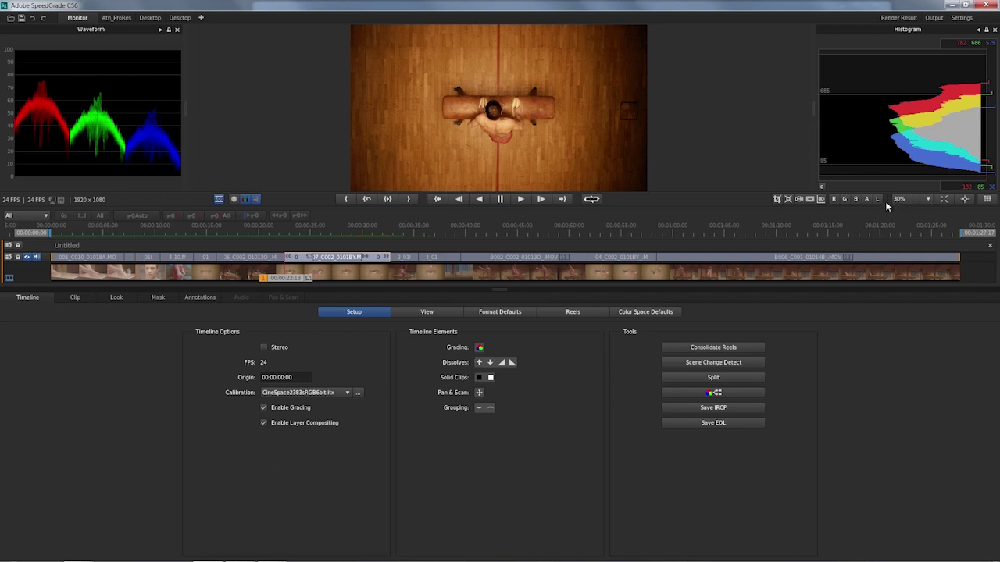
{"action": "left_click", "coordinate": [835, 199]}
{"action": "left_click", "coordinate": [845, 200]}
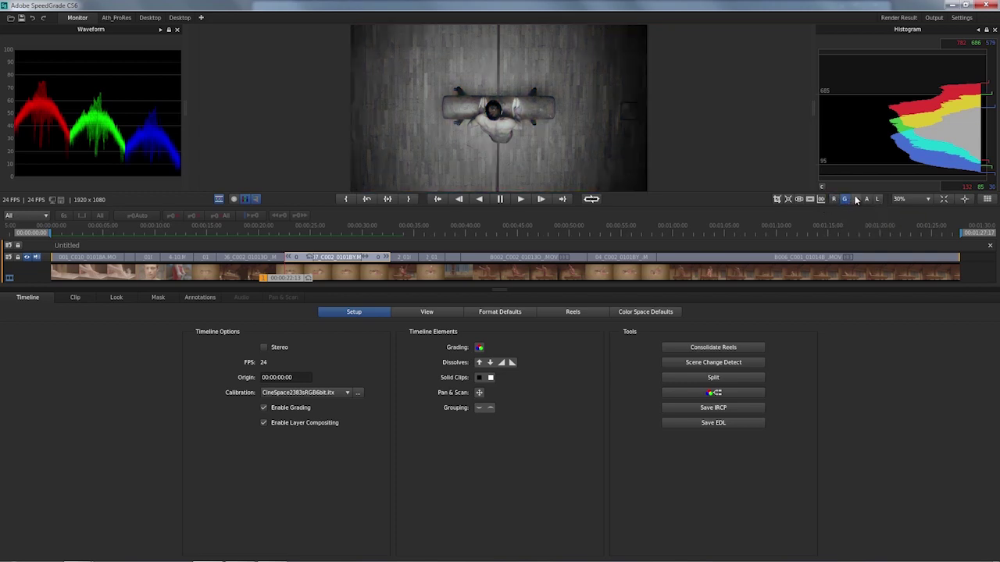
{"action": "left_click", "coordinate": [855, 199]}
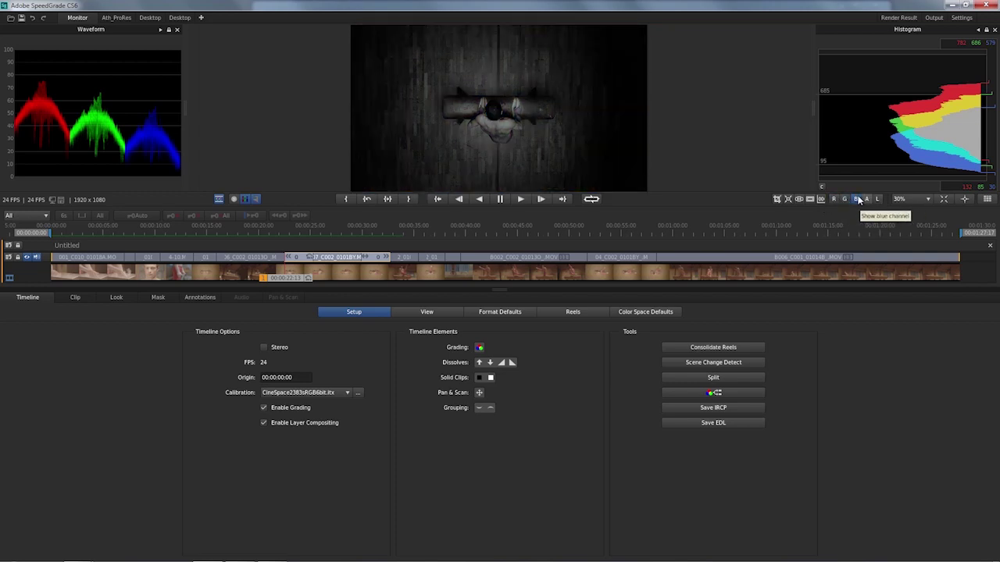
{"action": "left_click", "coordinate": [845, 199]}
{"action": "left_click", "coordinate": [835, 199]}
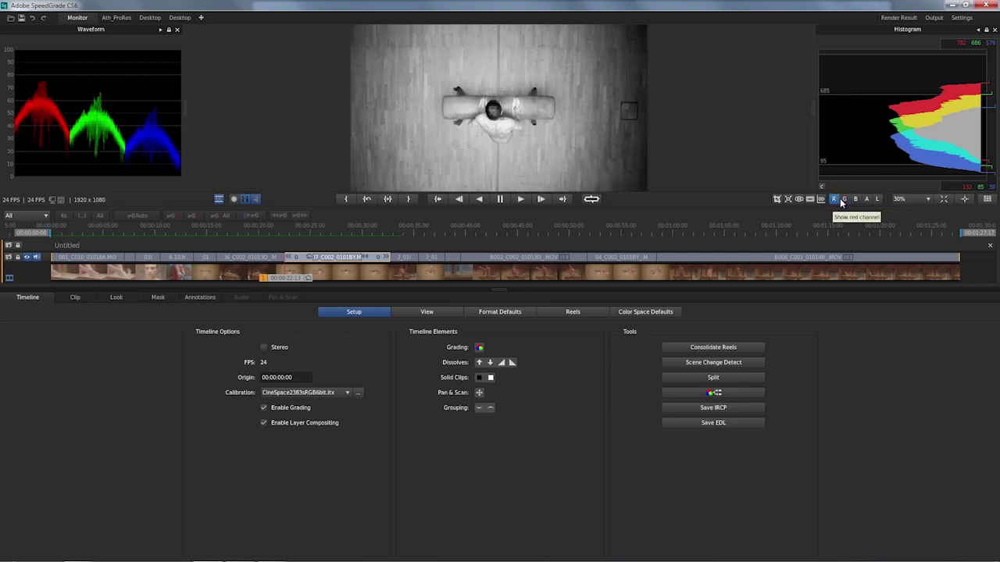
{"action": "left_click", "coordinate": [856, 200]}
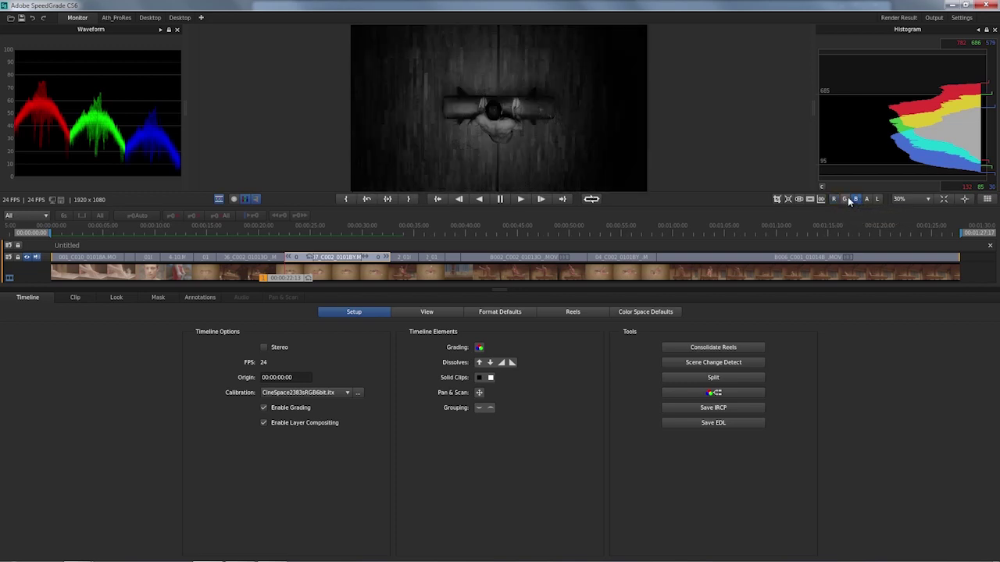
{"action": "left_click", "coordinate": [845, 199]}
{"action": "left_click", "coordinate": [834, 199]}
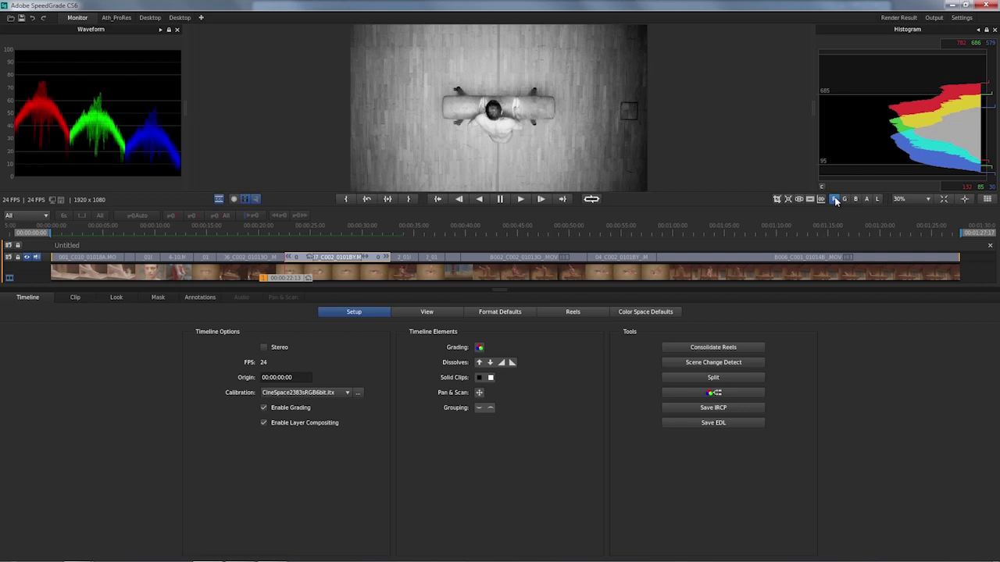
{"action": "left_click", "coordinate": [877, 199]}
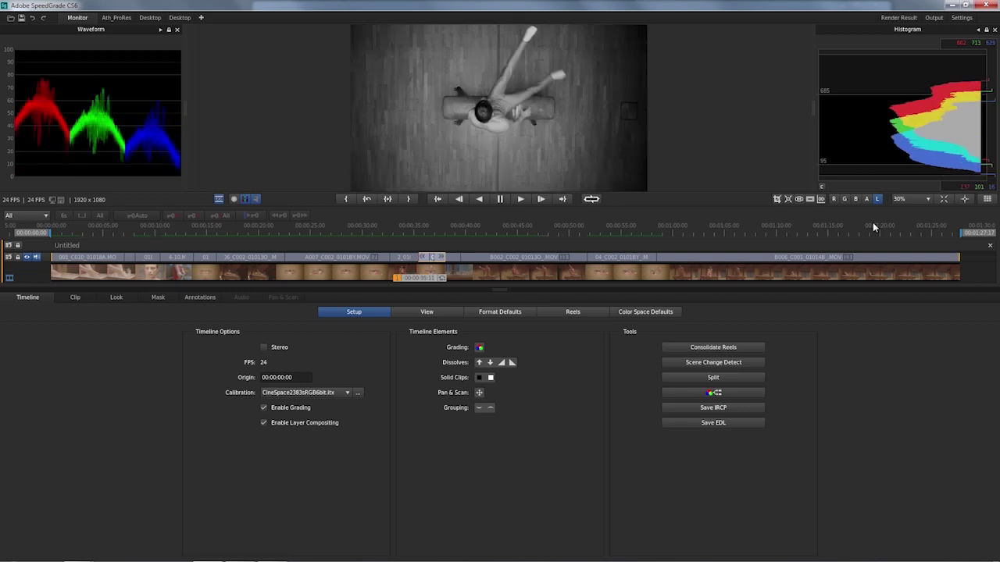
Show the Look page with its Primary layer and turn off the L luma view for full colour
{"action": "left_click", "coordinate": [114, 298]}
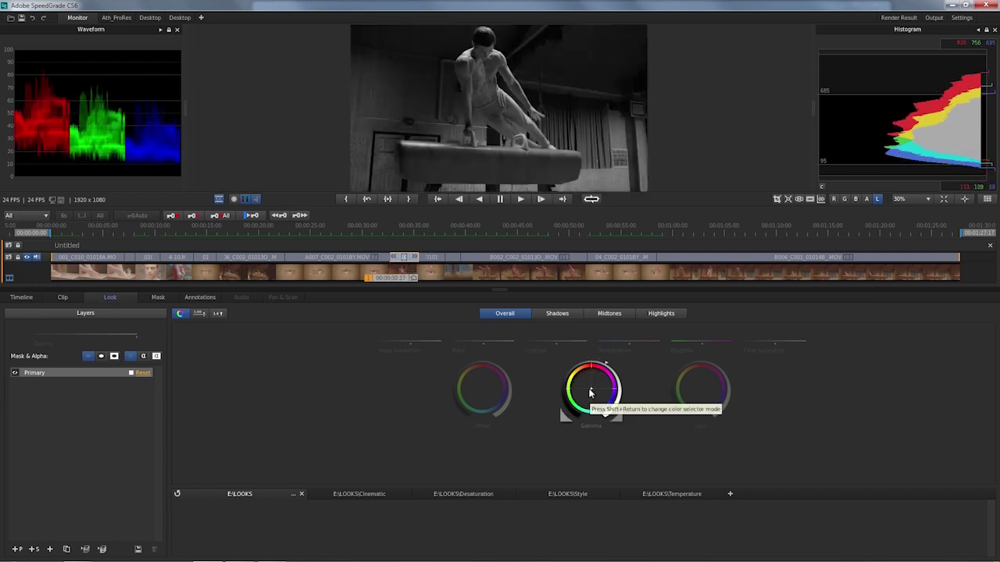
{"action": "key", "text": "l"}
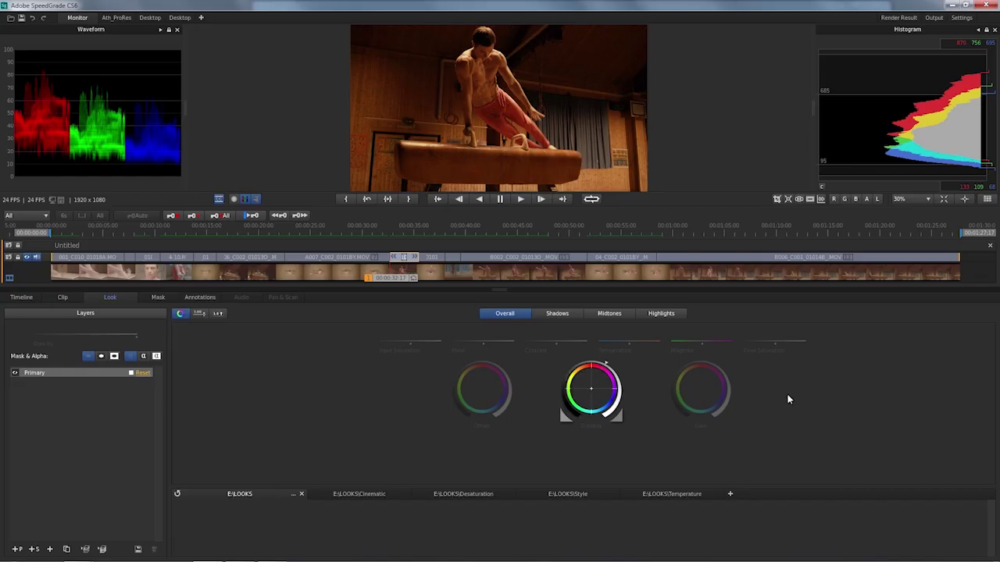
{"action": "left_click", "coordinate": [924, 199]}
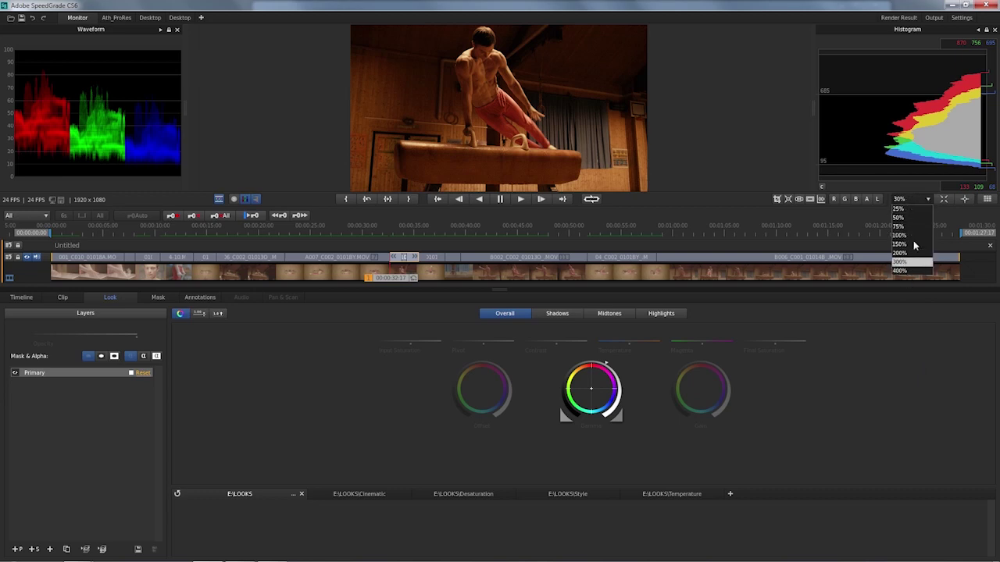
{"action": "key", "text": "Escape"}
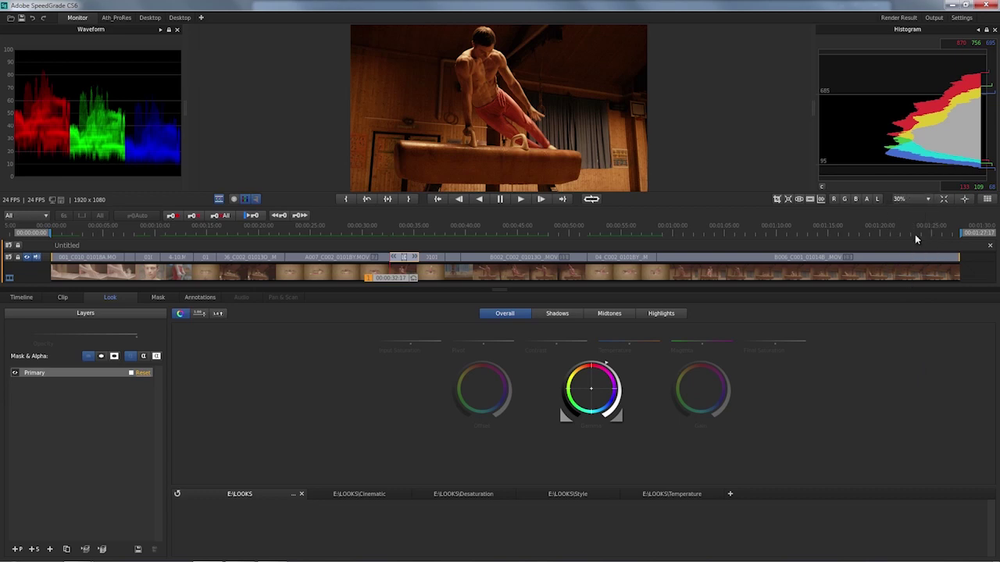
{"action": "left_click", "coordinate": [928, 200]}
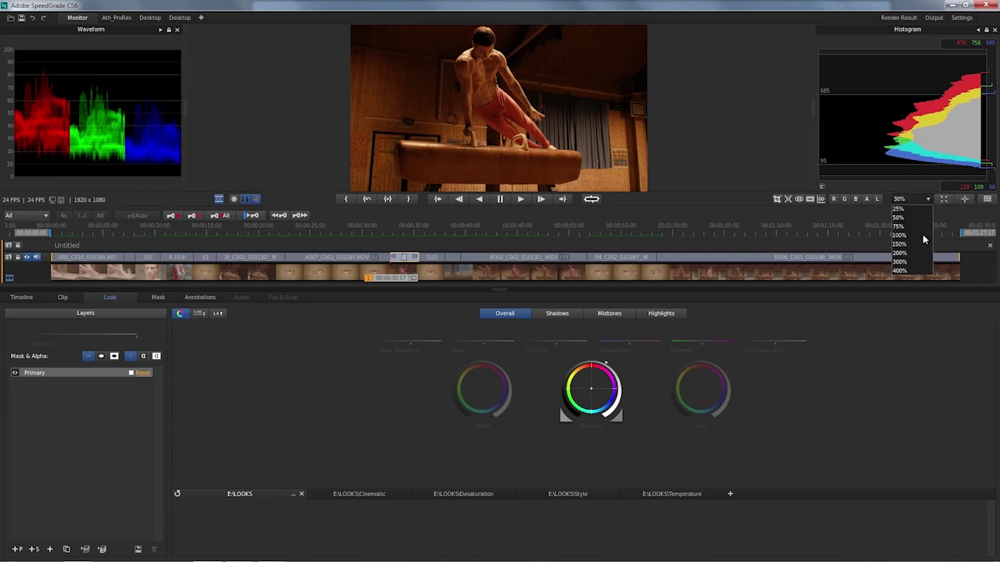
{"action": "key", "text": "Escape"}
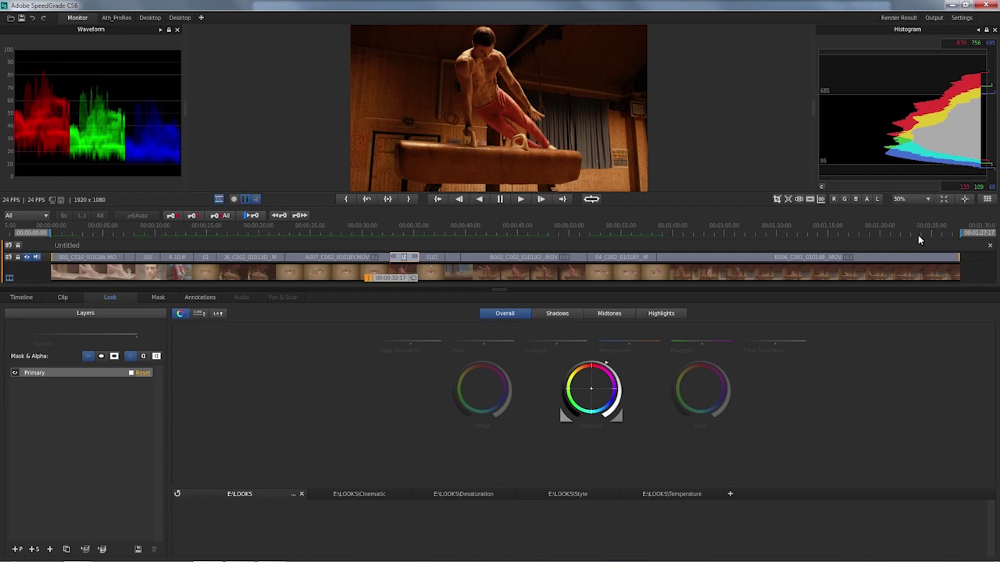
{"action": "left_click", "coordinate": [945, 200]}
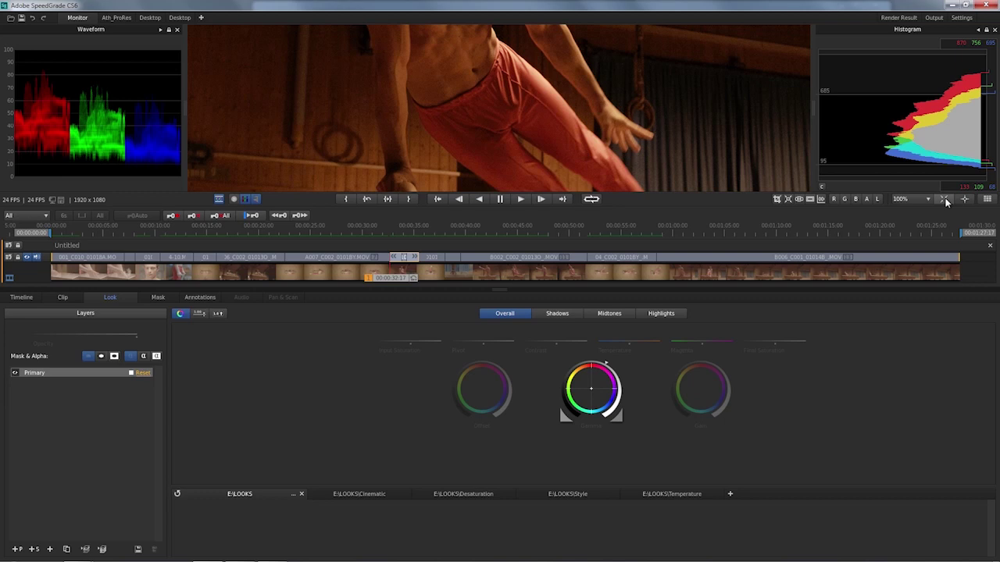
{"action": "left_click", "coordinate": [945, 201]}
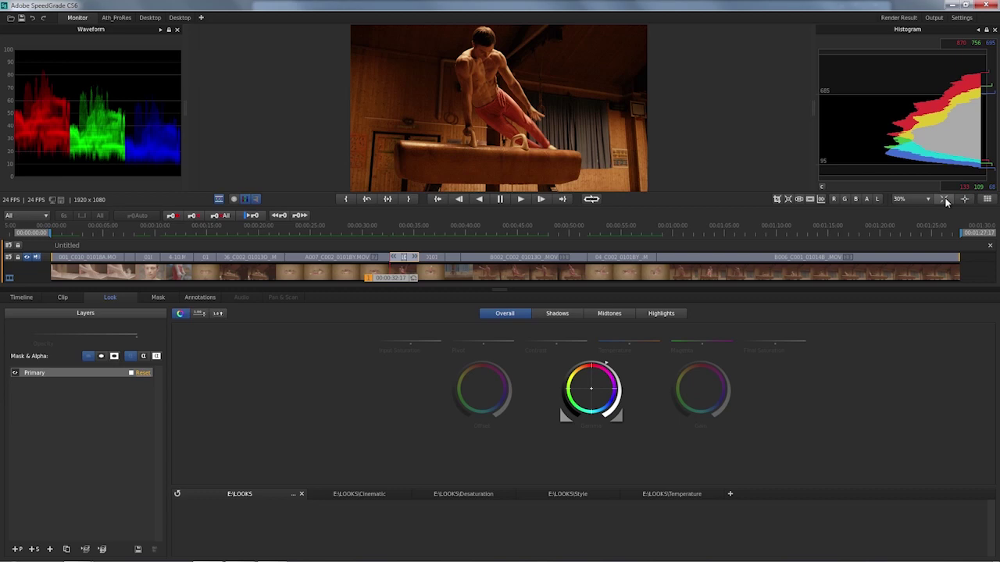
Show the full-colour pommel-horse shot full screen with the grading panels hidden
{"action": "left_click", "coordinate": [945, 200]}
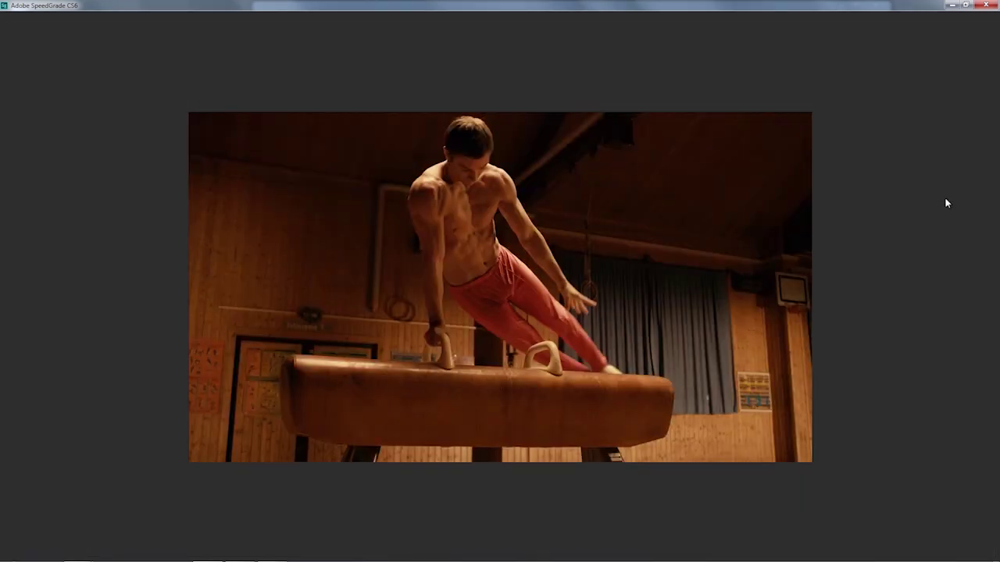